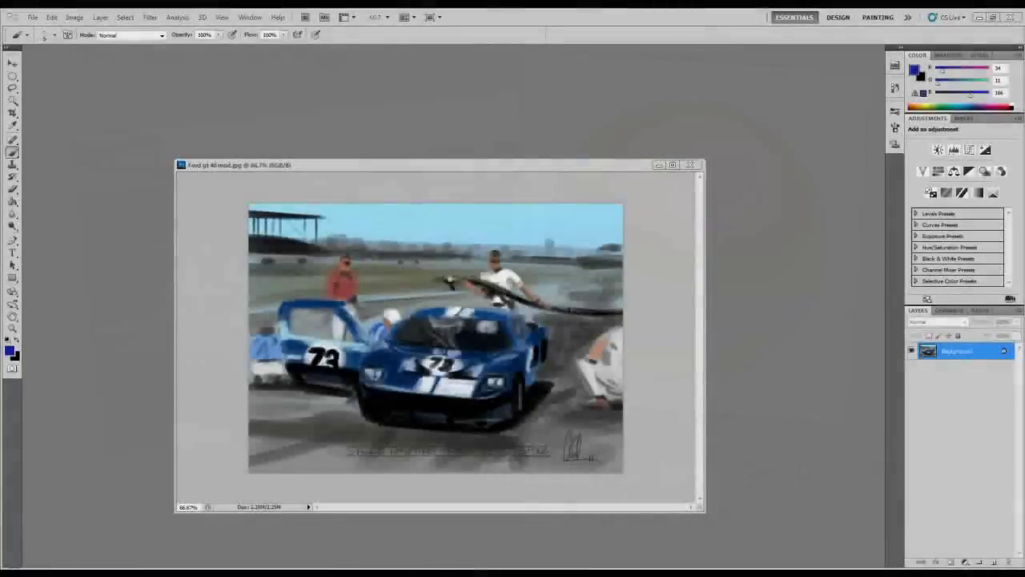
pyautogui.moveTo(499, 164); pyautogui.dragTo(517, 144)
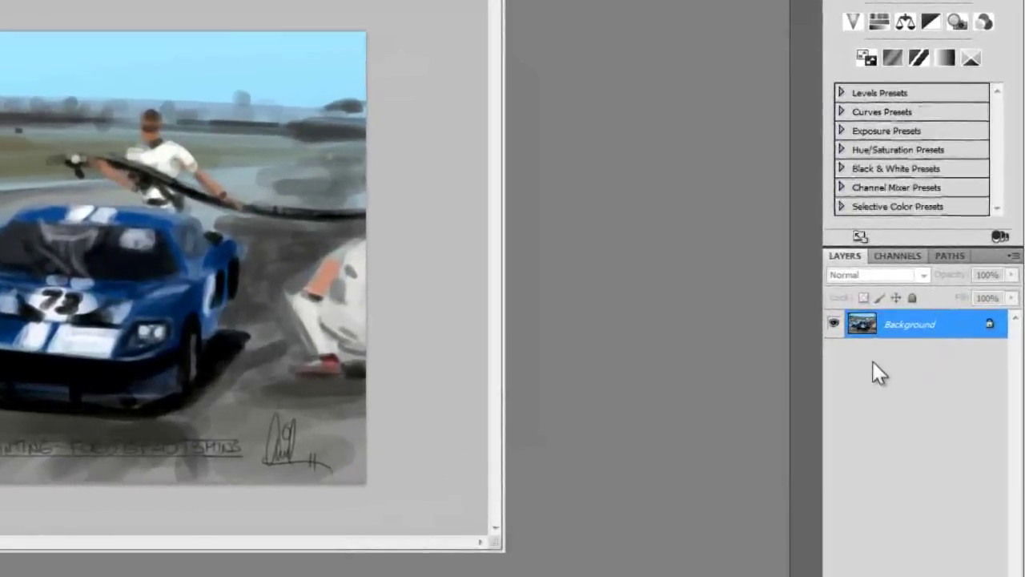
# - Convert the race car painting's locked Background into a regular layer with the default name Layer 0
pyautogui.doubleClick(942, 326)
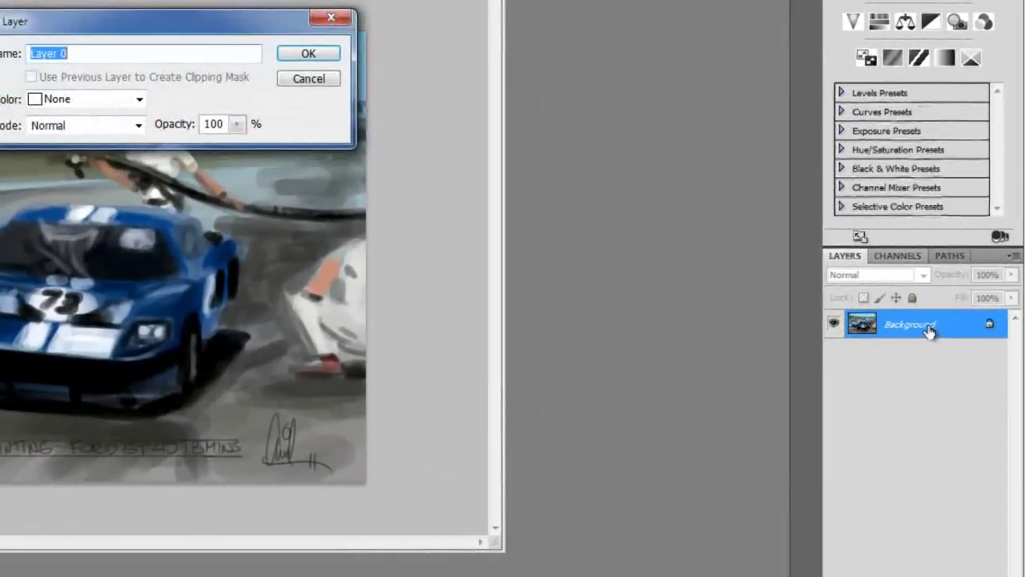
pyautogui.click(318, 58)
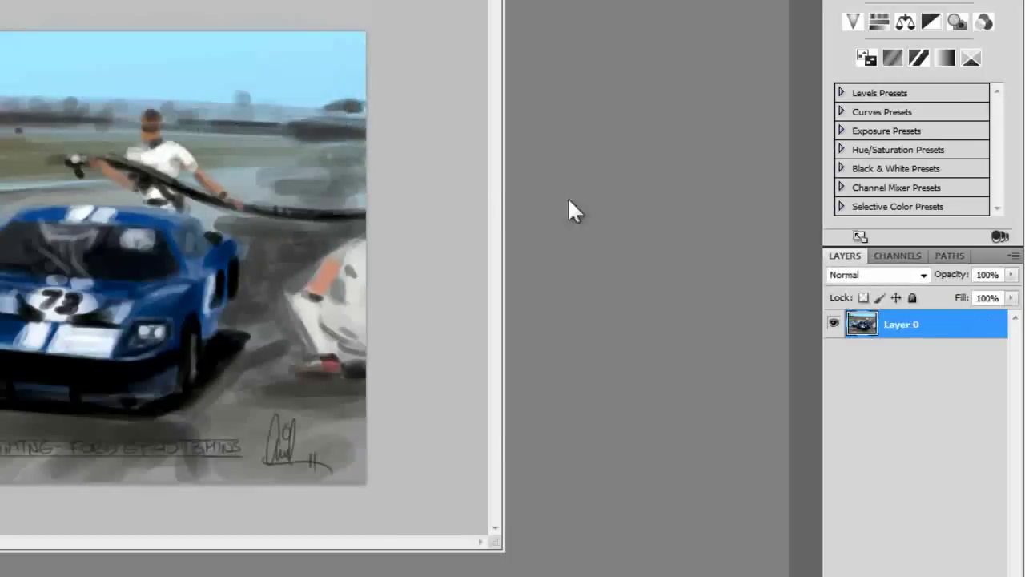
pyautogui.hotkey('ctrl', 'z')
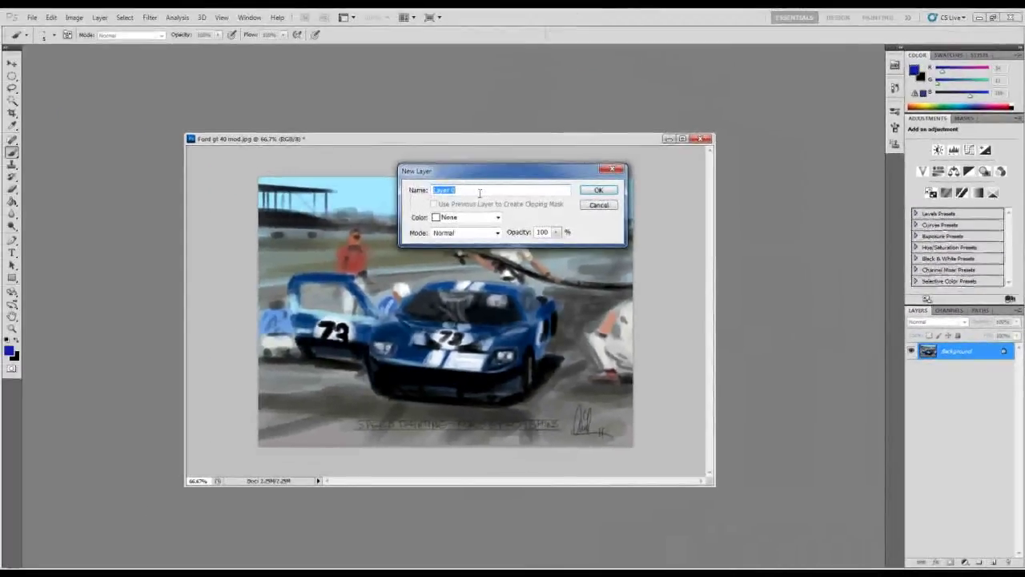
pyautogui.click(608, 192)
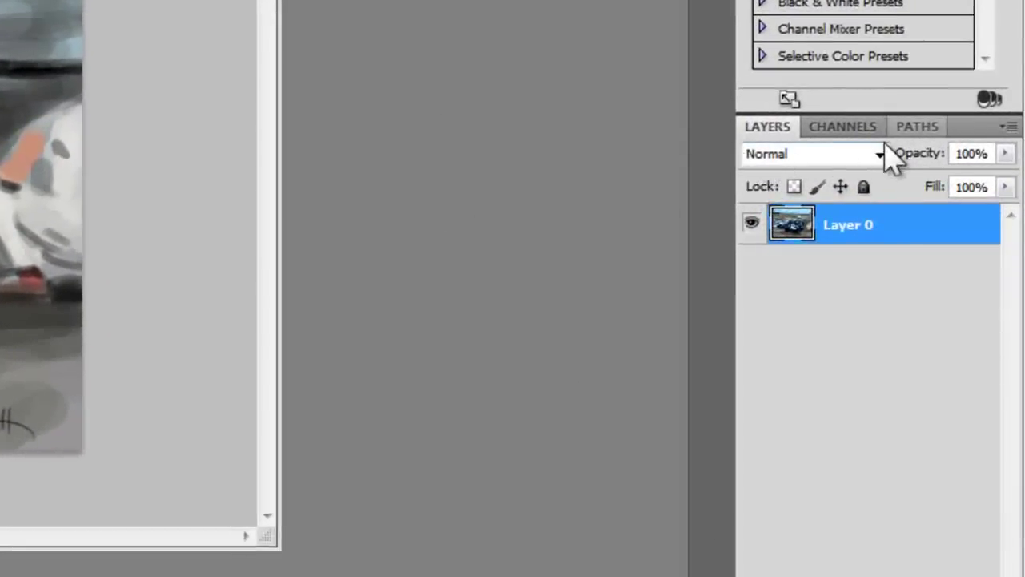
pyautogui.click(881, 154)
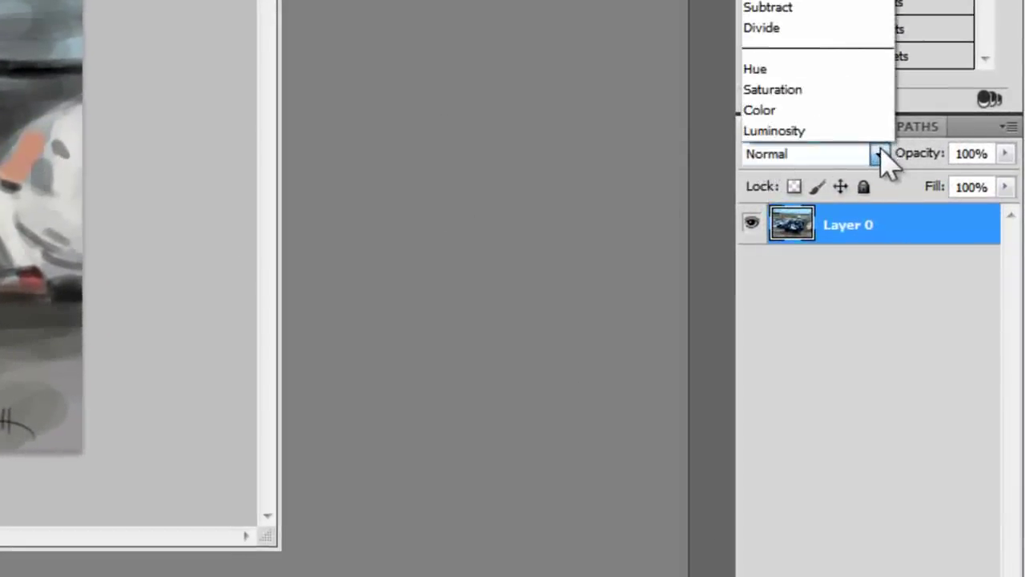
pyautogui.click(881, 154)
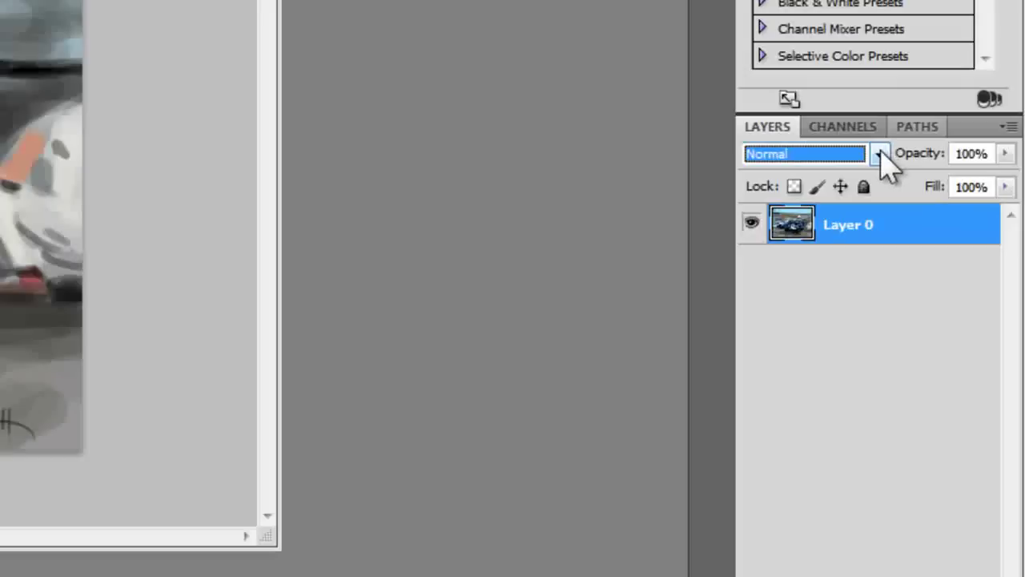
pyautogui.click(881, 154)
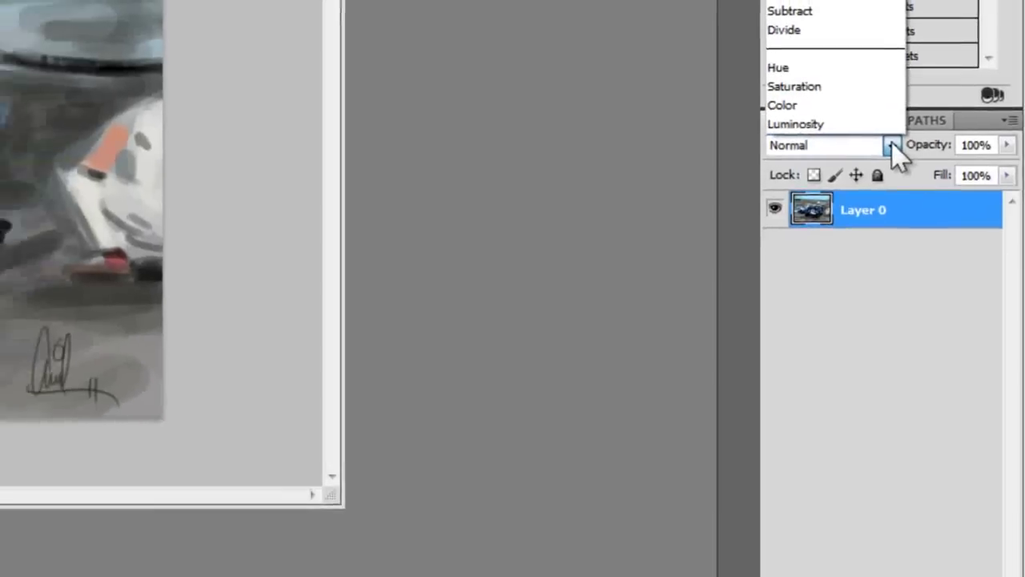
pyautogui.click(891, 144)
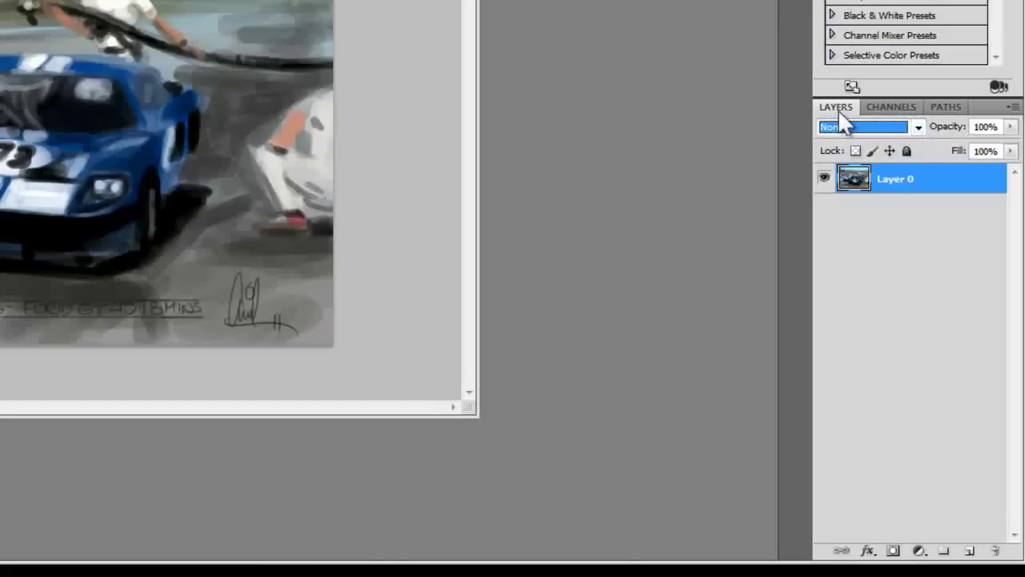
pyautogui.click(919, 127)
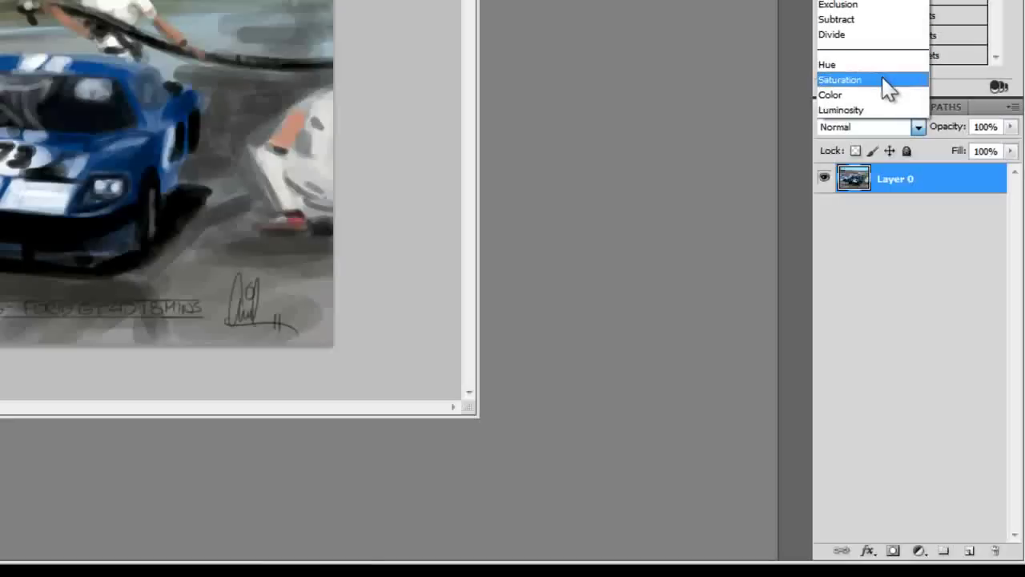
pyautogui.click(924, 214)
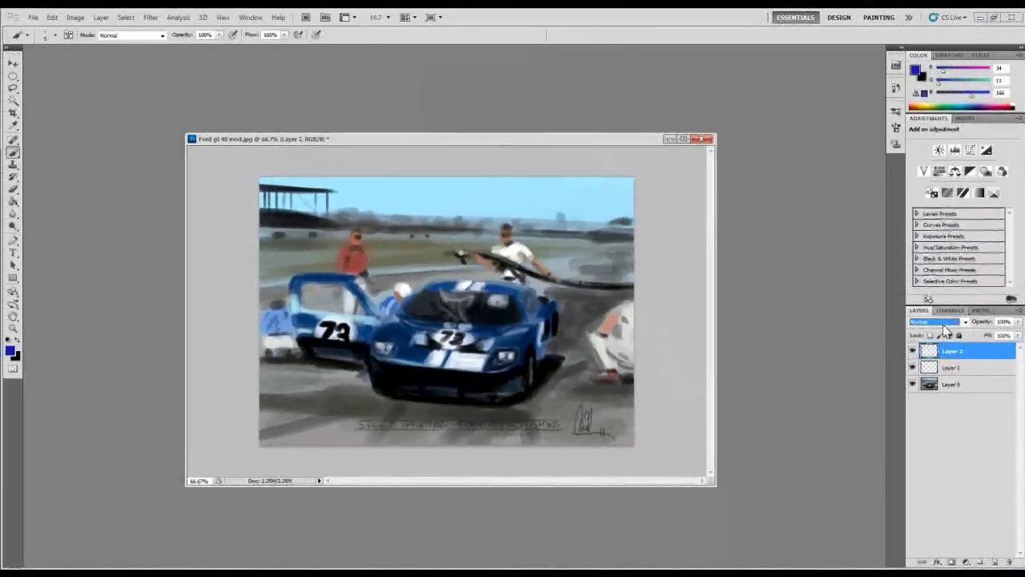
# - Delete the empty Layer 2 and Layer 1 from the race car painting
pyautogui.click(1008, 563)
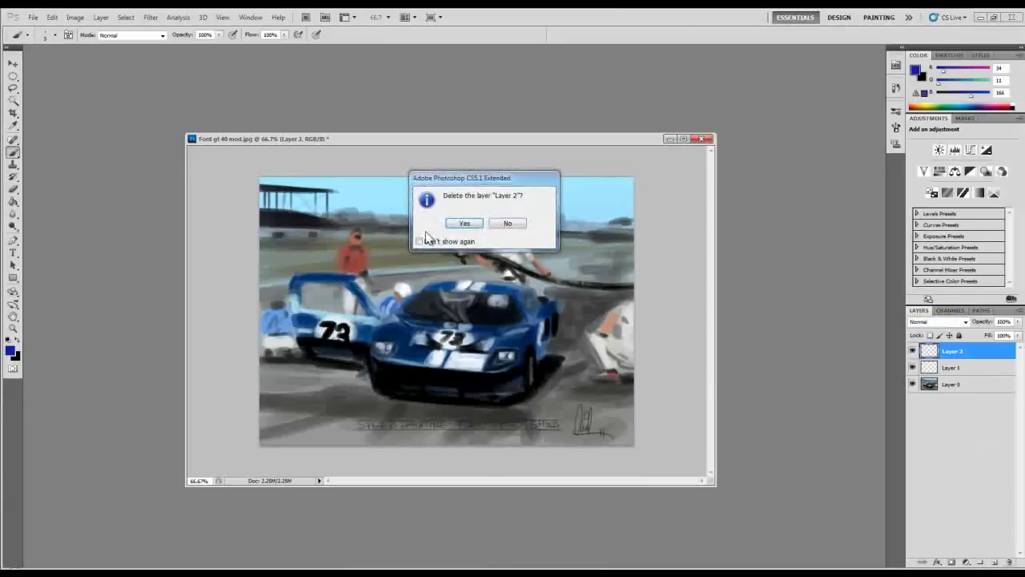
pyautogui.click(463, 222)
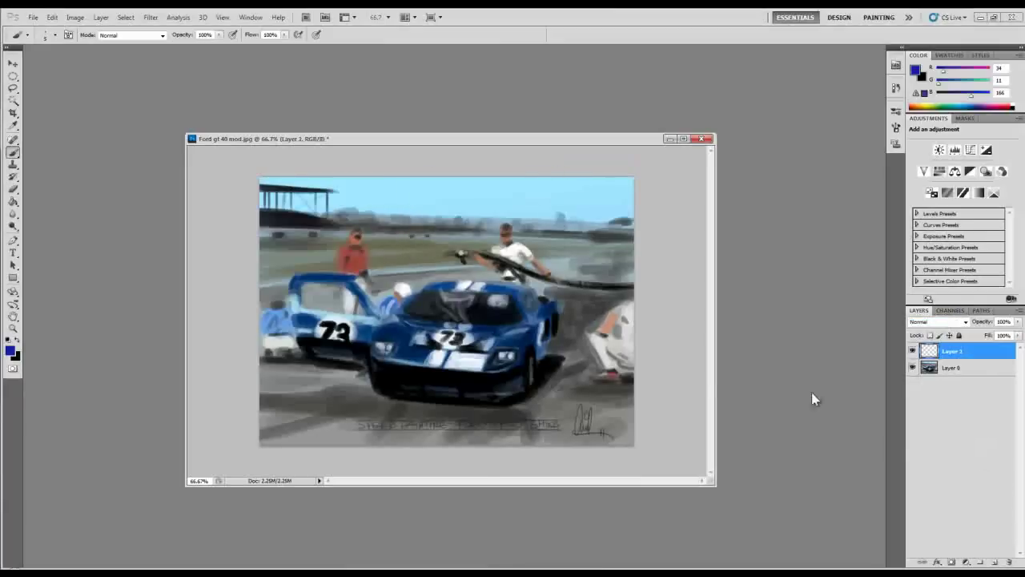
pyautogui.click(1002, 563)
pyautogui.click(463, 223)
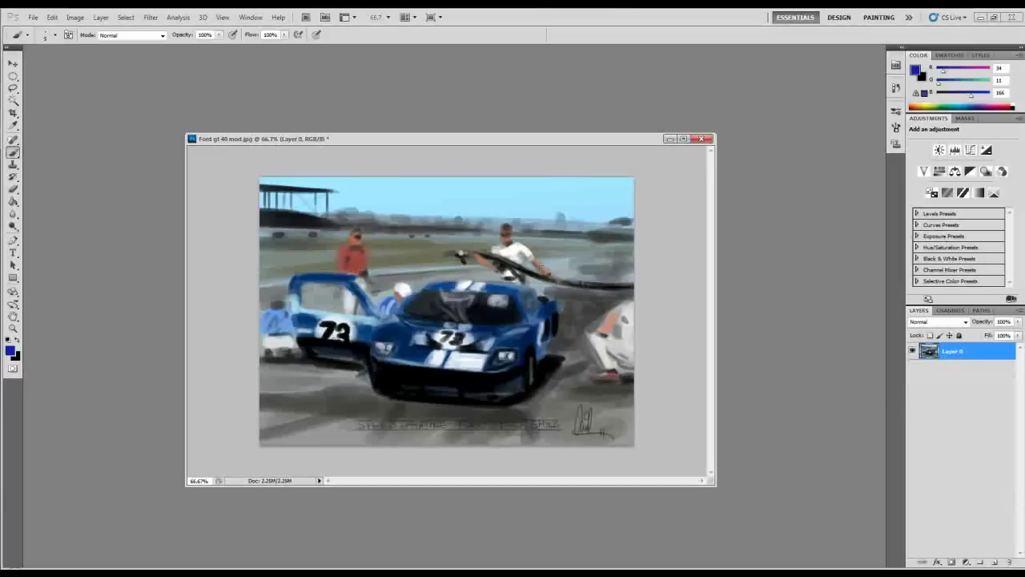
# - Bring Blue Ball w white background.psd to the front and move its window higher
pyautogui.moveTo(515, 147); pyautogui.dragTo(516, 170)
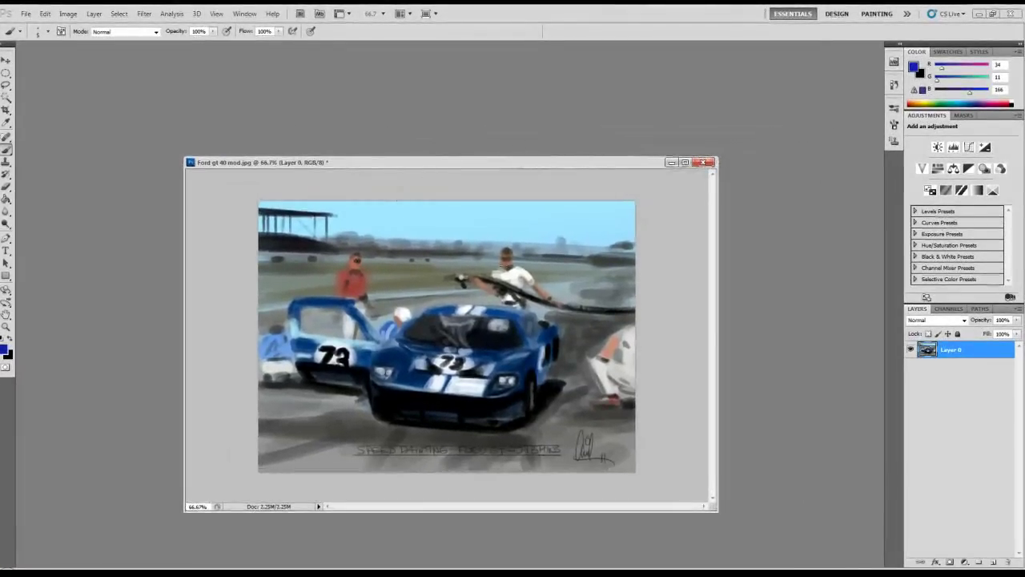
pyautogui.click(250, 15)
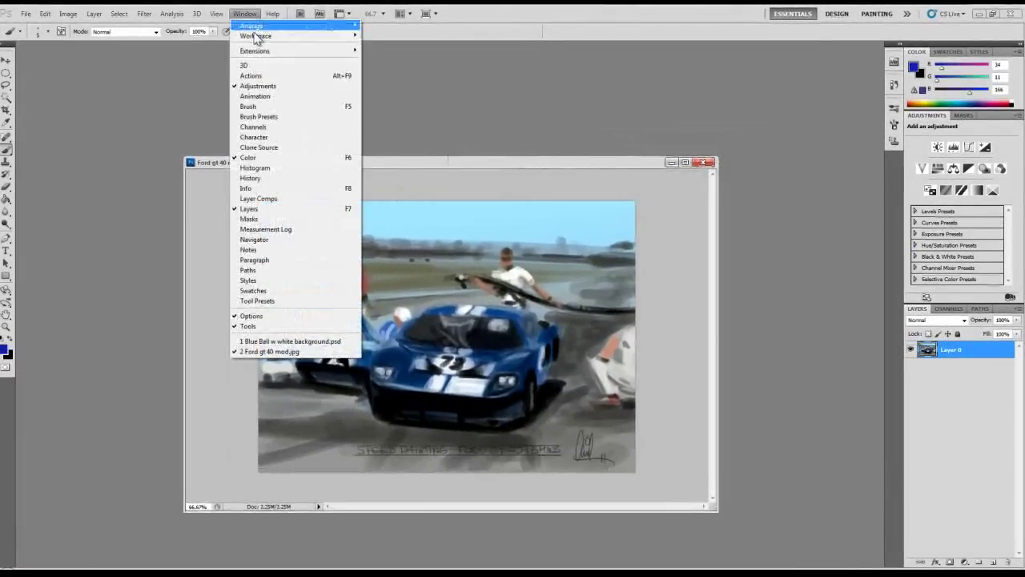
pyautogui.click(300, 340)
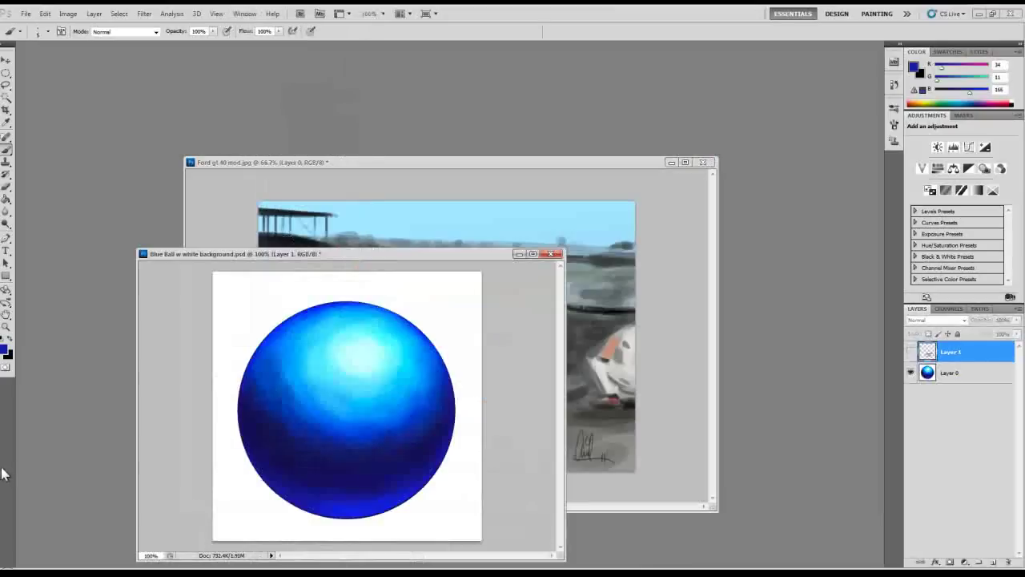
pyautogui.moveTo(332, 256); pyautogui.dragTo(354, 102)
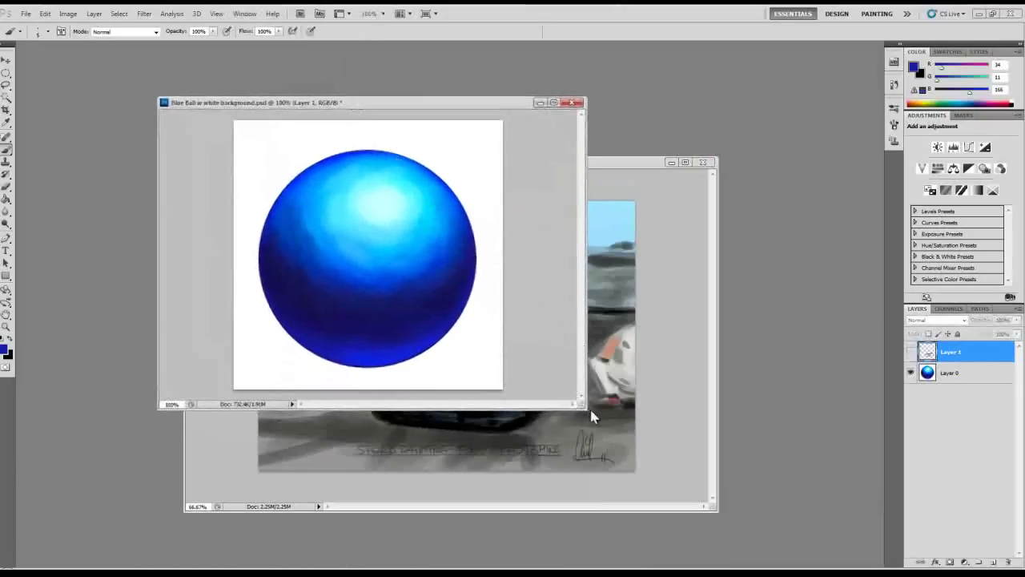
# - Enlarge the Blue Ball window, shift it left, and make Layer 0 the active layer
pyautogui.moveTo(580, 403); pyautogui.dragTo(803, 538)
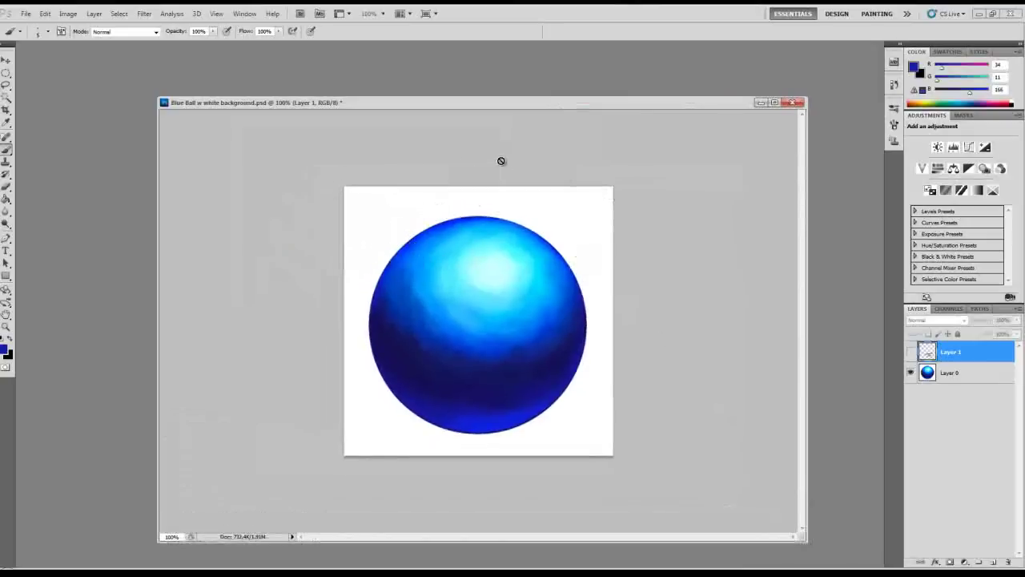
pyautogui.moveTo(478, 103); pyautogui.dragTo(466, 107)
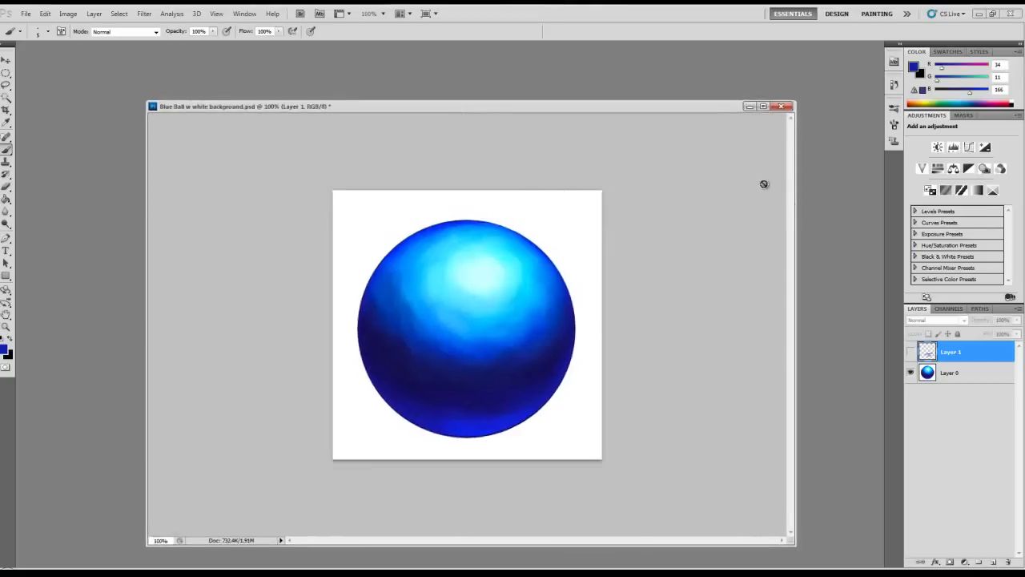
pyautogui.moveTo(179, 109); pyautogui.dragTo(158, 106)
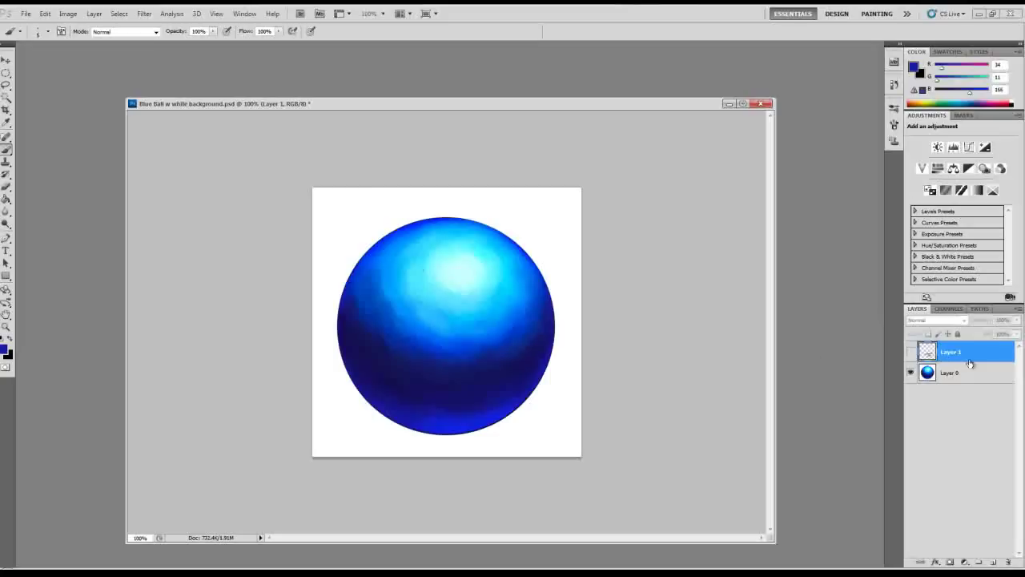
pyautogui.click(991, 373)
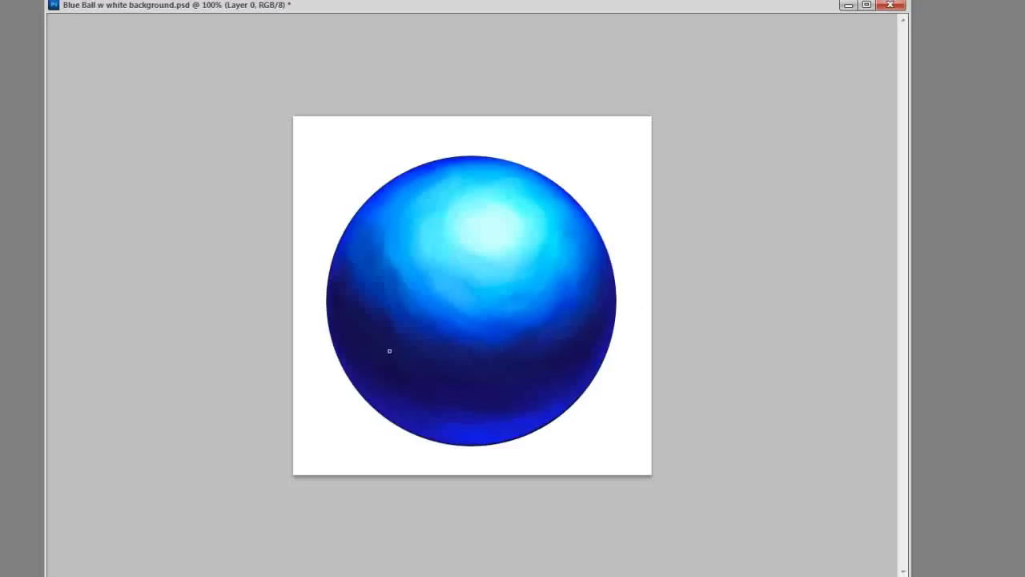
pyautogui.keyDown('alt'); pyautogui.click(471, 298); pyautogui.keyUp('alt')
pyautogui.moveTo(421, 364); pyautogui.dragTo(569, 350)
pyautogui.moveTo(422, 365)
pyautogui.mouseDown()
pyautogui.moveTo(559, 359)
pyautogui.moveTo(438, 362)
pyautogui.moveTo(497, 364)
pyautogui.mouseUp()
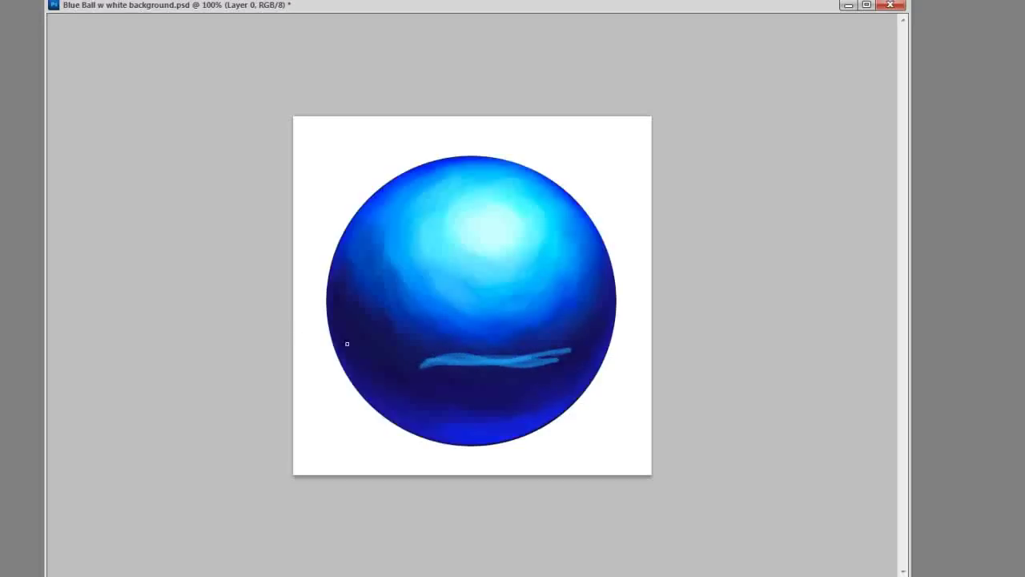
pyautogui.keyDown('alt'); pyautogui.click(441, 373); pyautogui.keyUp('alt')
pyautogui.moveTo(414, 366)
pyautogui.mouseDown()
pyautogui.moveTo(561, 355)
pyautogui.moveTo(543, 366)
pyautogui.moveTo(499, 366)
pyautogui.moveTo(555, 354)
pyautogui.mouseUp()
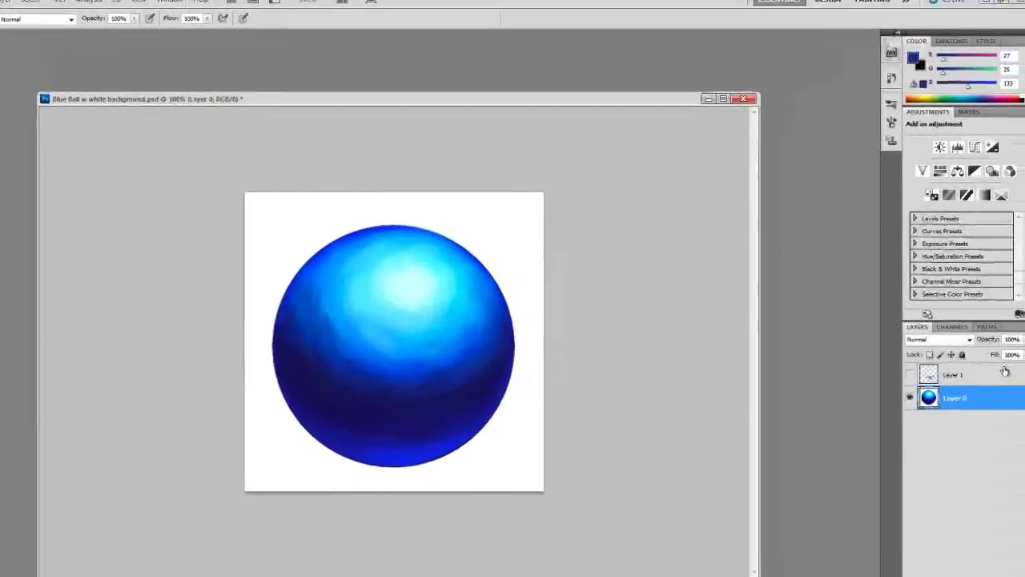
# - Select Layer 1 and toggle its visibility, ending with the highlight streaks shown
pyautogui.click(902, 377)
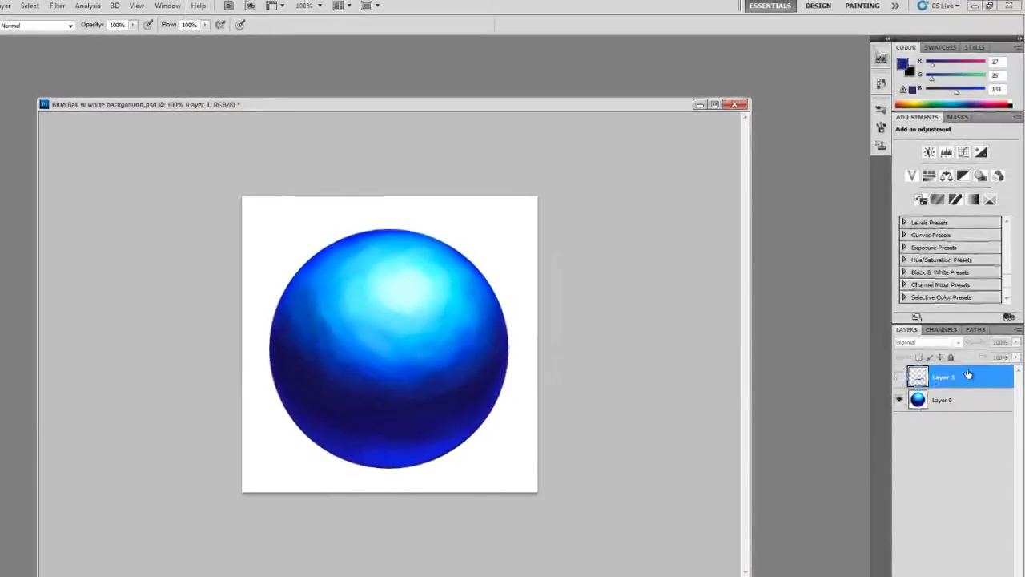
pyautogui.click(898, 376)
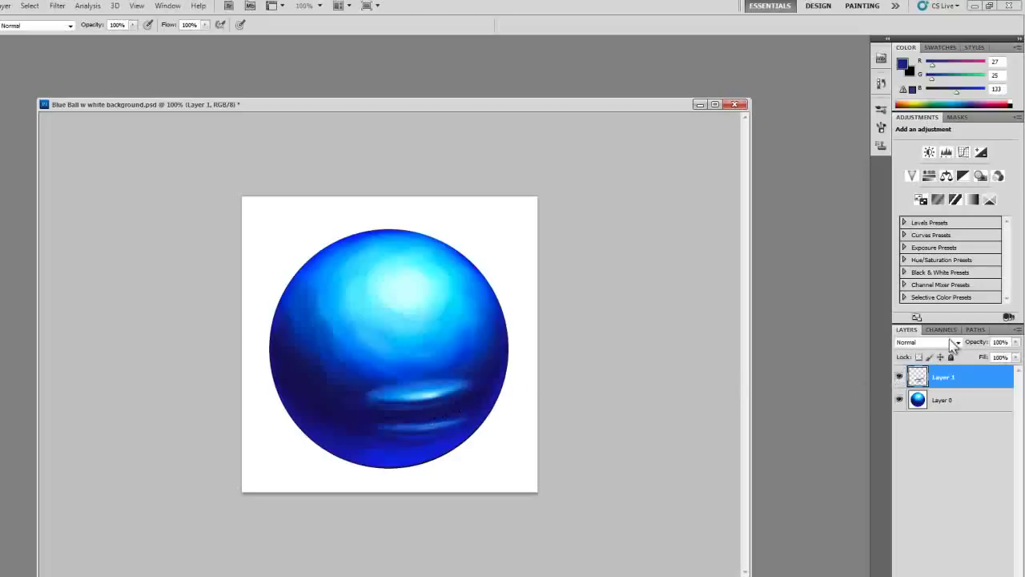
pyautogui.click(900, 377)
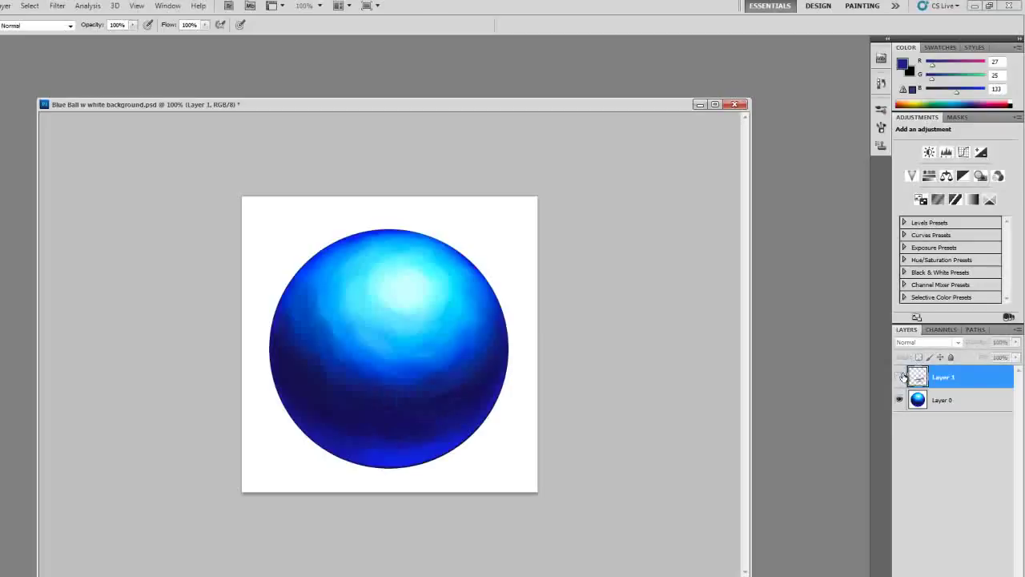
pyautogui.click(900, 376)
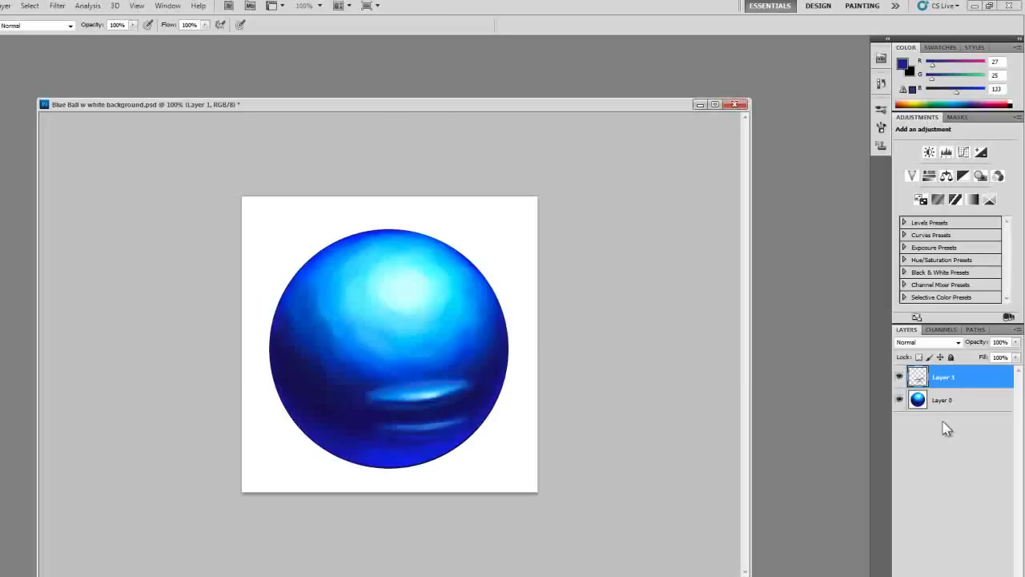
# - Add Layer 2, sample the highlight's light cyan, and paint a thin crack down the ball
pyautogui.hotkey('ctrl', 'shift', 'alt', 'n')
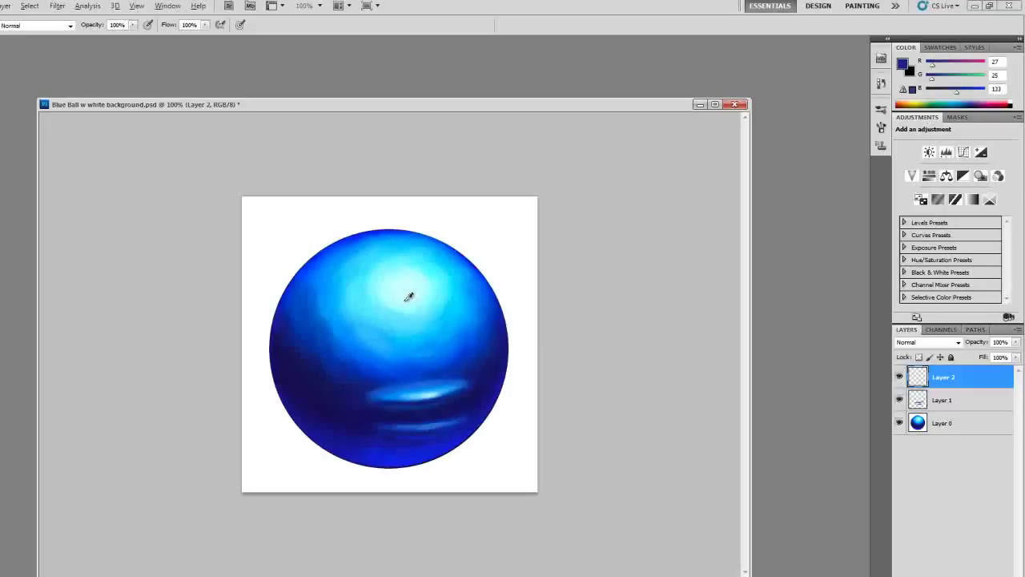
pyautogui.keyDown('alt'); pyautogui.click(406, 300); pyautogui.keyUp('alt')
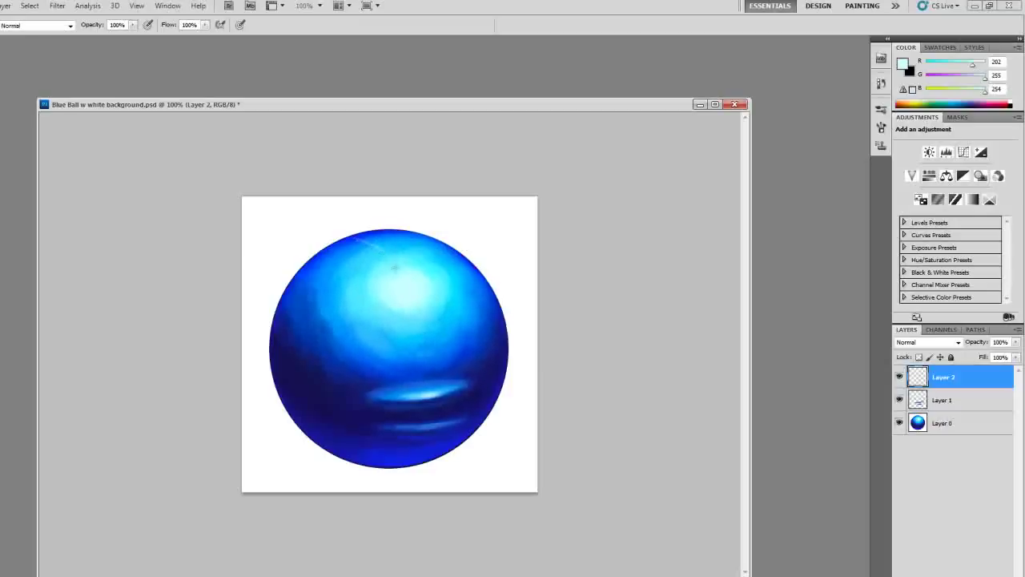
pyautogui.moveTo(419, 327); pyautogui.dragTo(415, 365)
pyautogui.moveTo(431, 407); pyautogui.dragTo(430, 414)
pyautogui.moveTo(413, 457); pyautogui.dragTo(391, 467)
pyautogui.hotkey('ctrl', 'z')
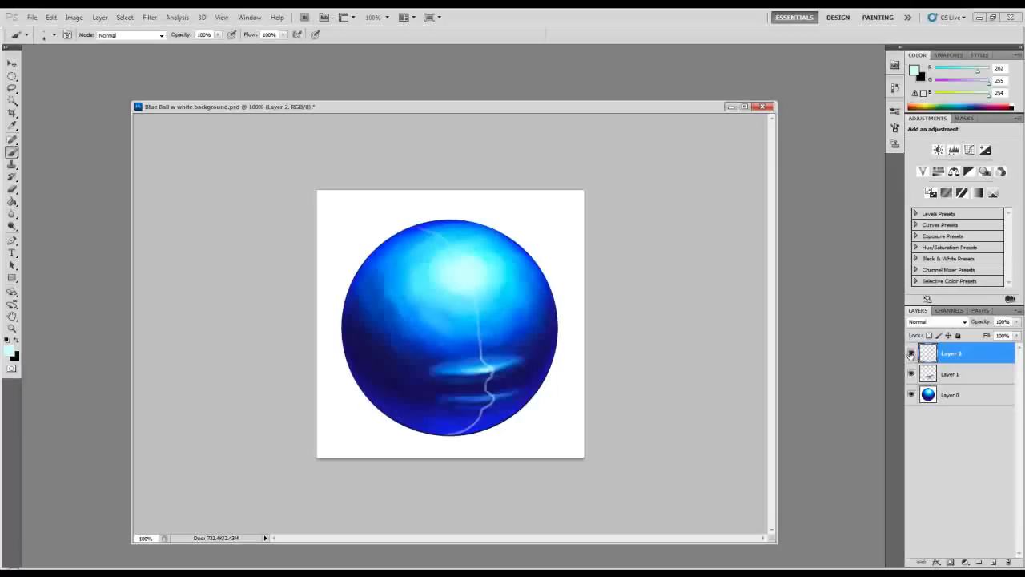
# - Hide Layer 2's crack line and Layer 1's highlight streaks
pyautogui.click(911, 355)
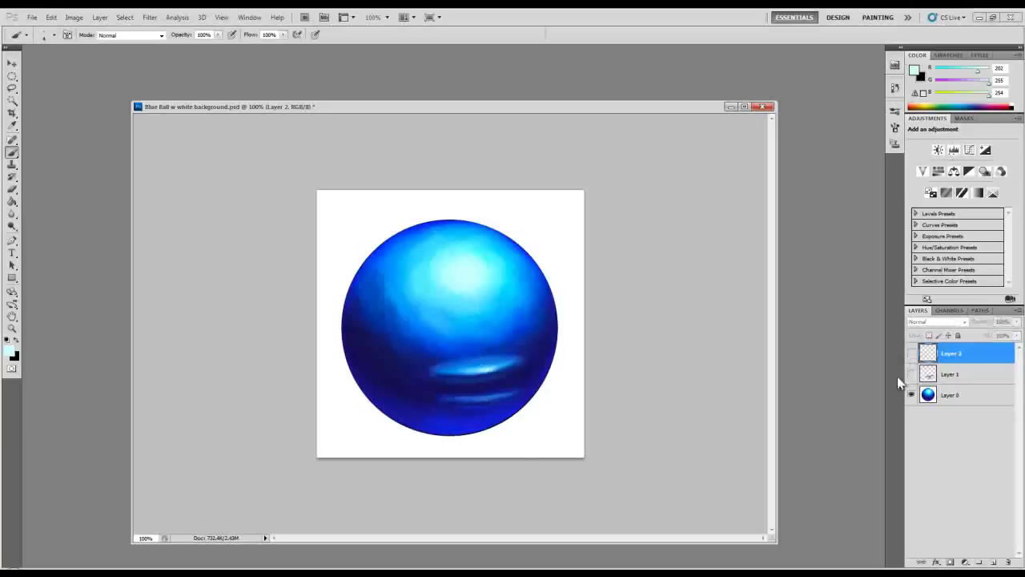
pyautogui.click(912, 374)
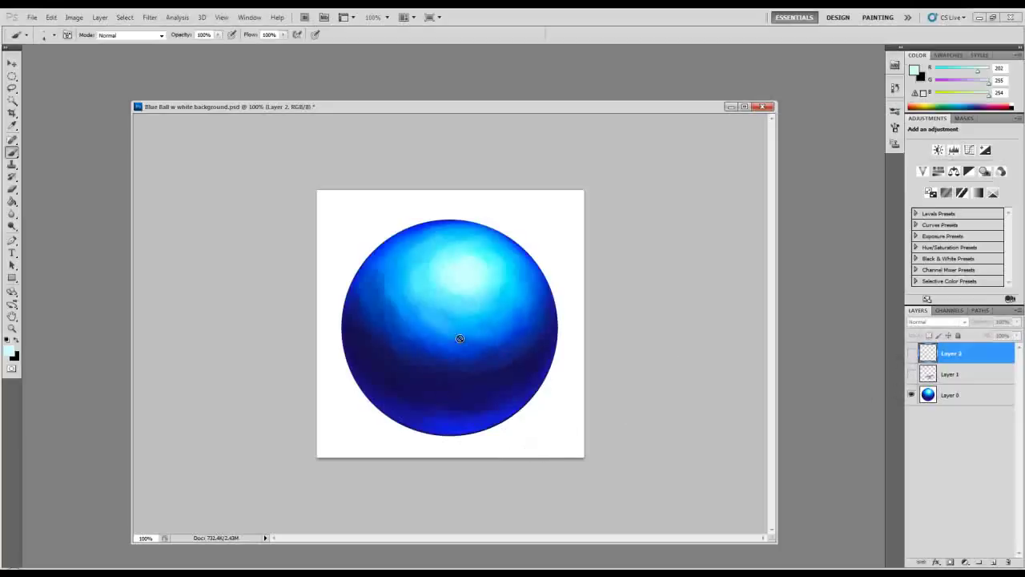